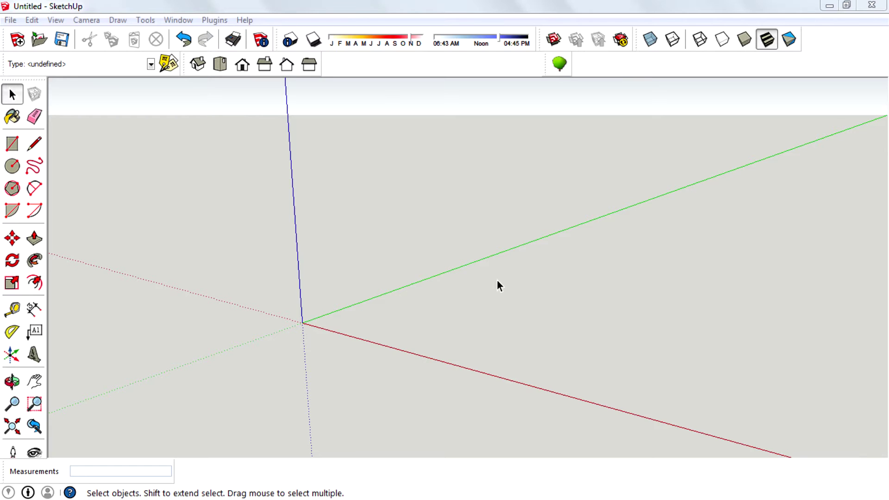
Draw a square face about 6' 10 9/16" per side from the origin on the ground
left_click_drag(302, 320, 388, 260)
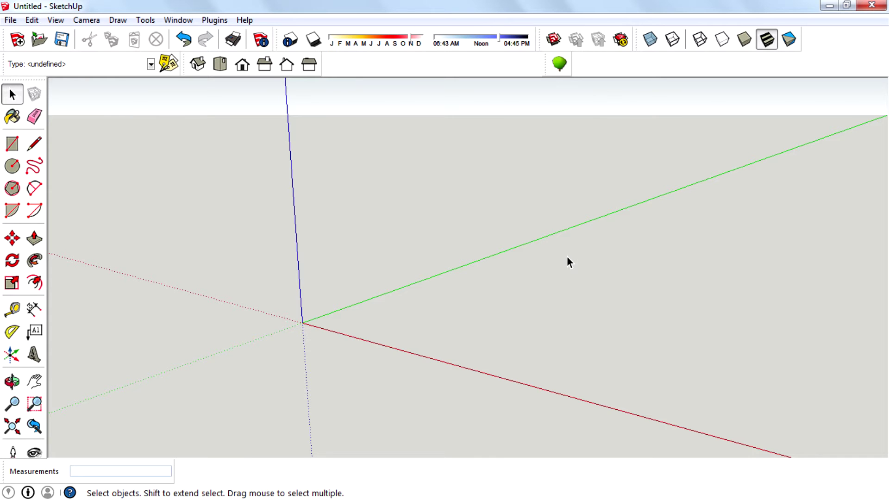
middle_click_drag(514, 268, 345, 232)
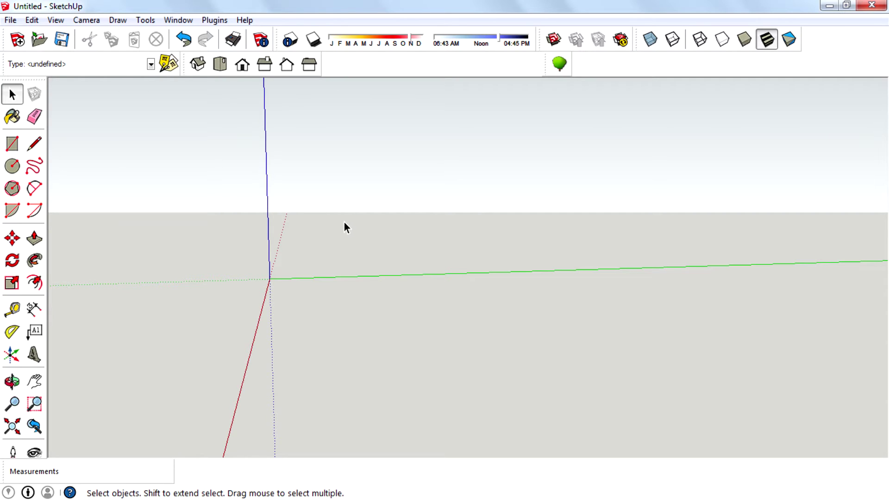
left_click_drag(270, 276, 625, 147)
left_click(12, 144)
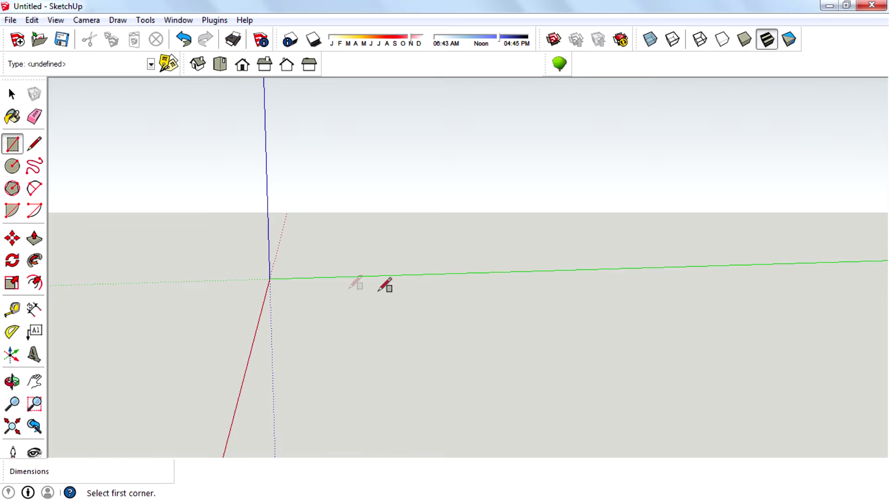
left_click(270, 278)
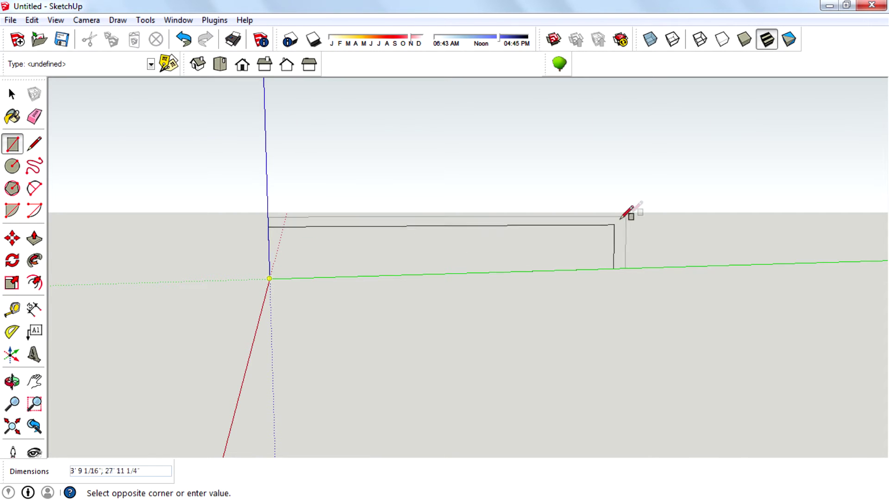
middle_click_drag(635, 210, 597, 352)
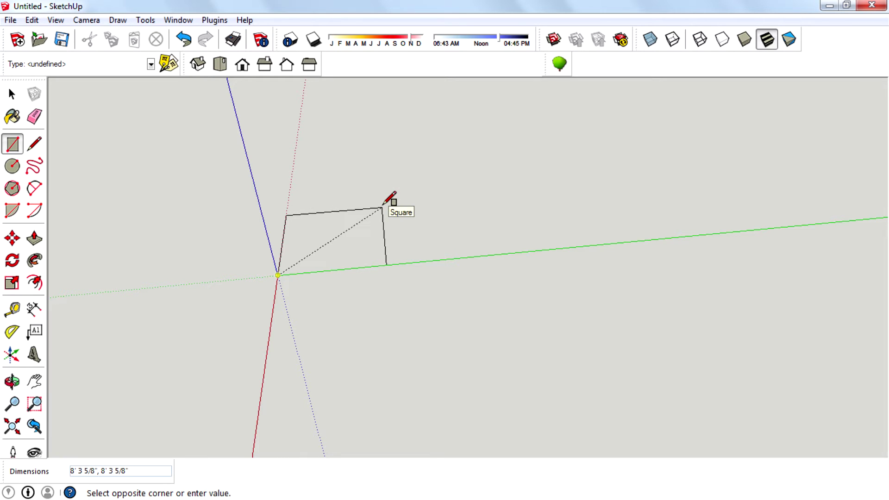
left_click(382, 208)
Draw a second matching square beside it along the green axis
middle_click_drag(389, 197, 362, 348)
key("ctrl+z")
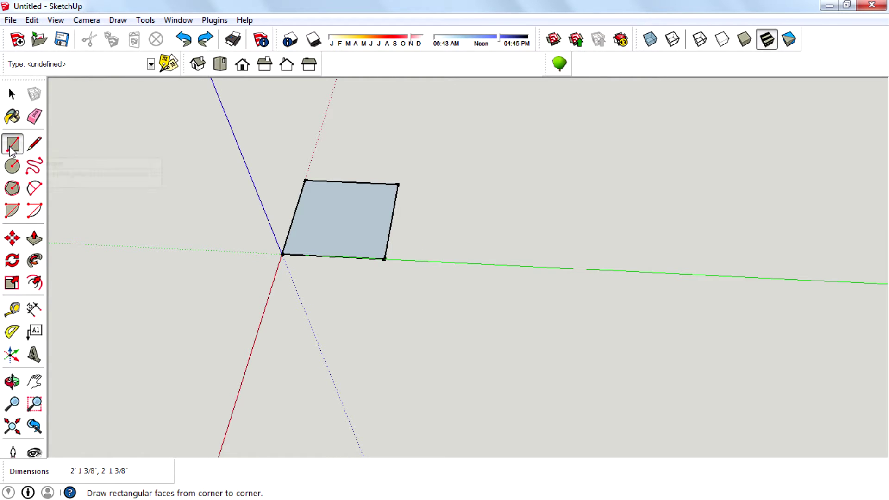
left_click(414, 261)
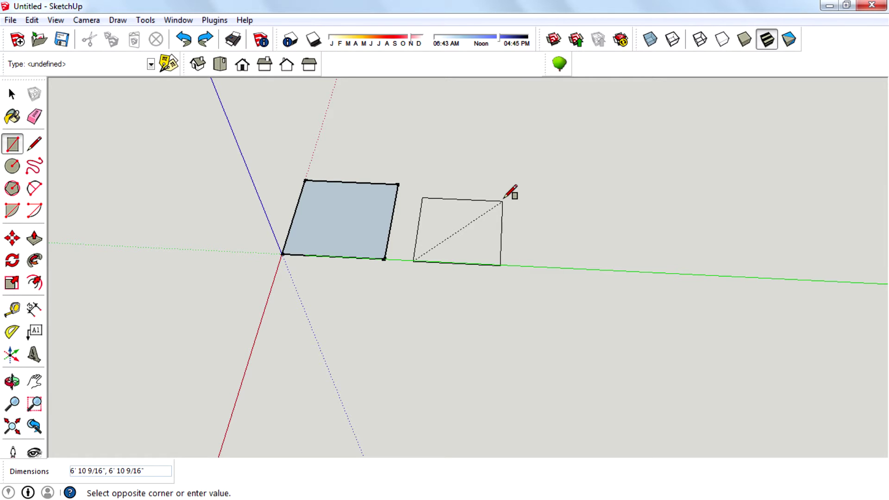
left_click(504, 200)
middle_click_drag(506, 198, 604, 221)
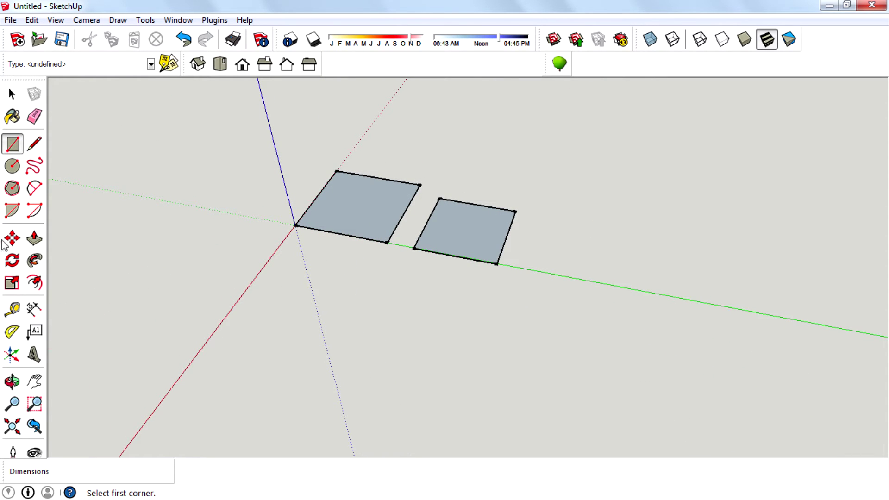
Pull the left square up into a cube with Push/Pull
left_click(34, 238)
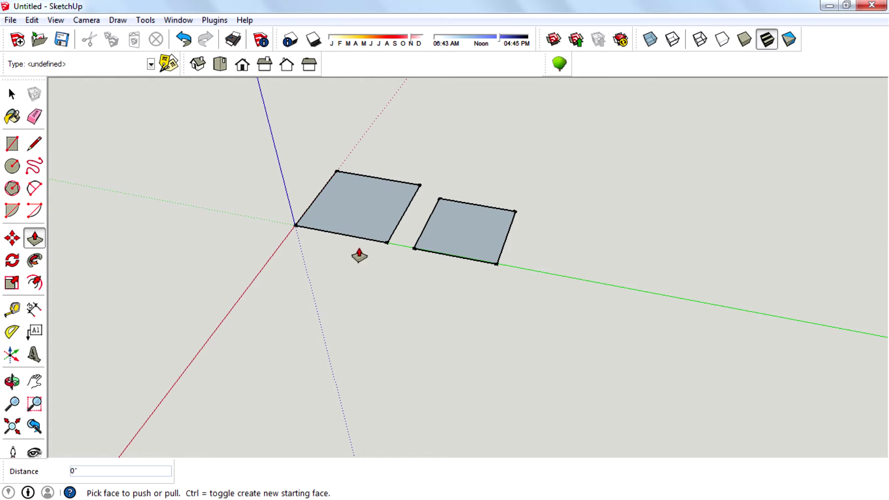
middle_click_drag(353, 258, 484, 274)
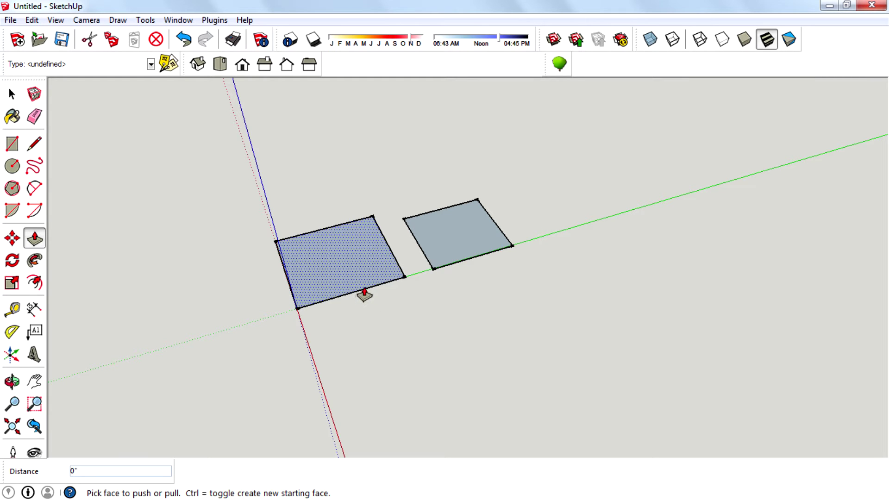
middle_click_drag(280, 355, 453, 302)
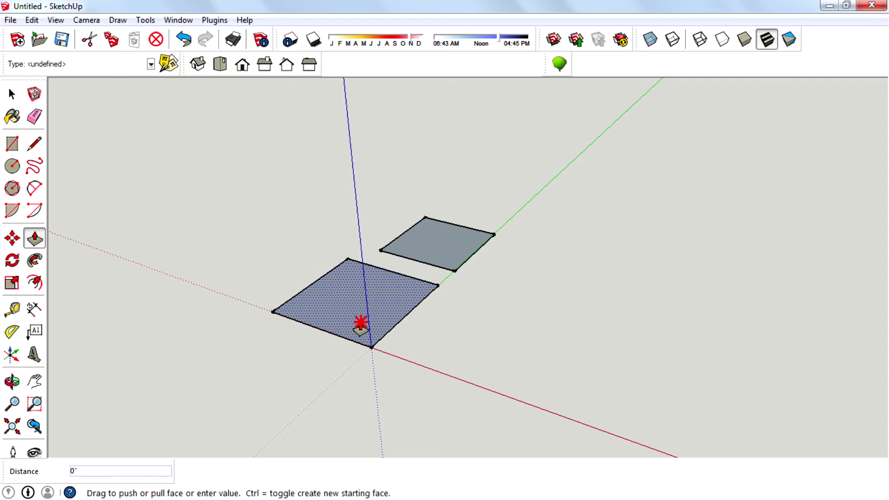
left_click_drag(361, 329, 361, 224)
left_click_drag(361, 224, 361, 224)
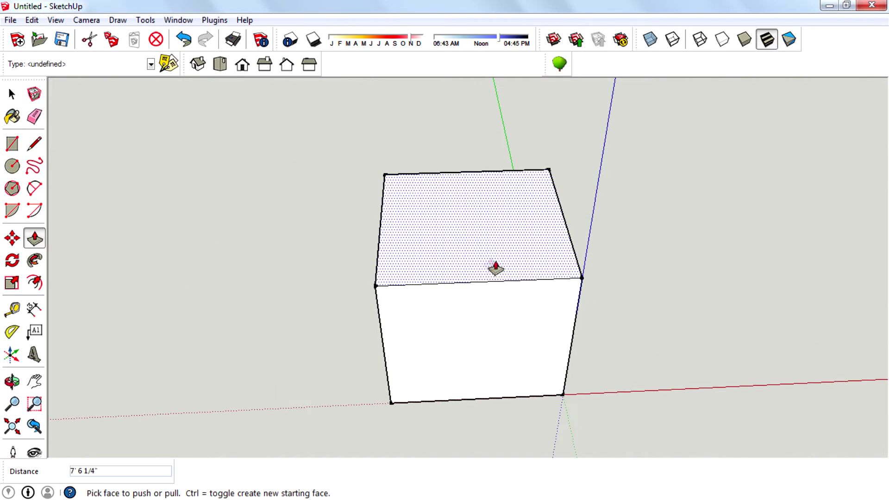
Pull the second square up 6' 7 11/16" into a box
left_click(495, 268)
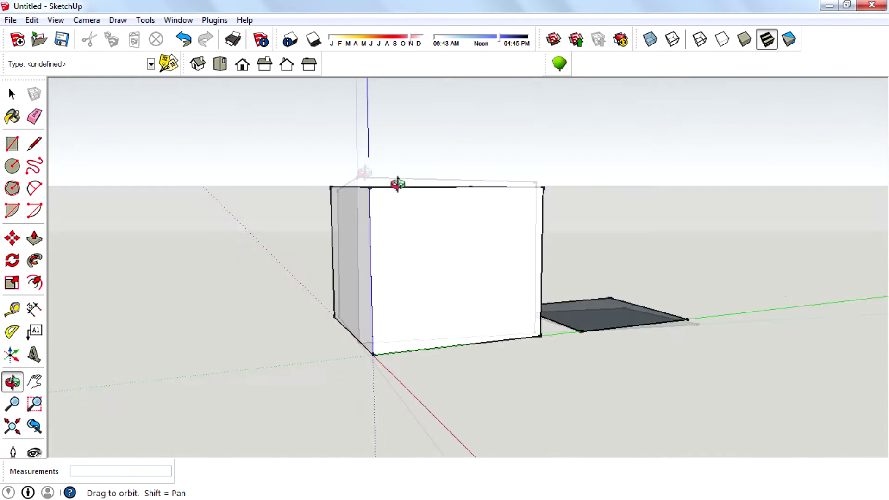
left_click_drag(398, 184, 246, 241)
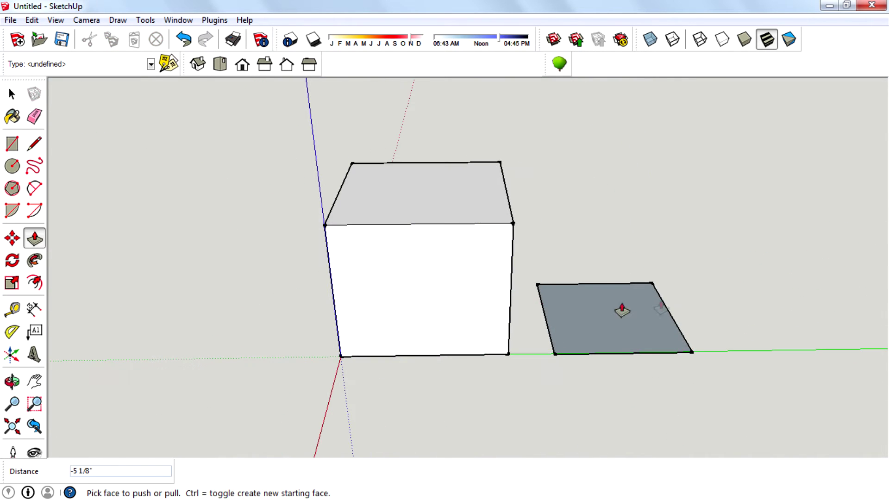
middle_click_drag(622, 309, 453, 342)
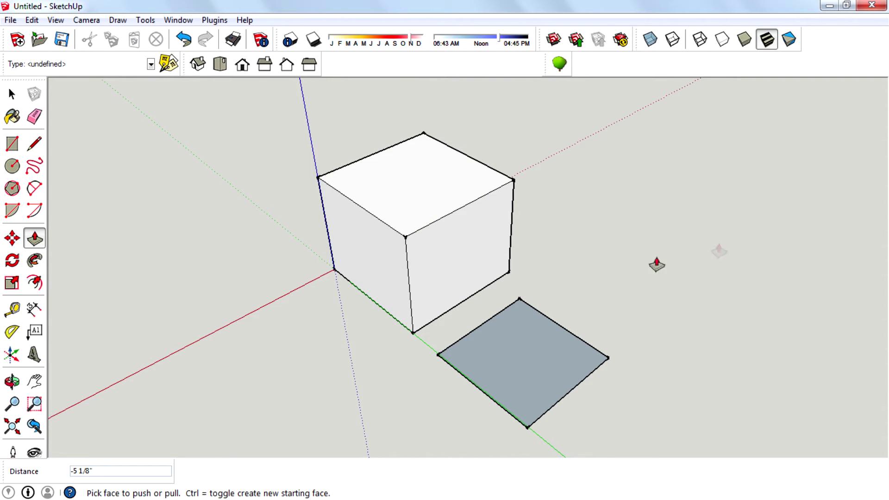
left_click(540, 393)
left_click(542, 298)
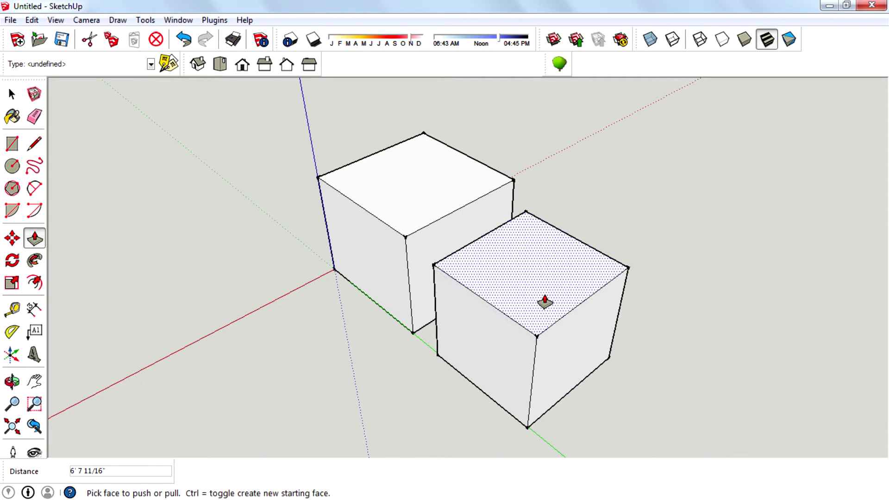
middle_click_drag(542, 299, 701, 272)
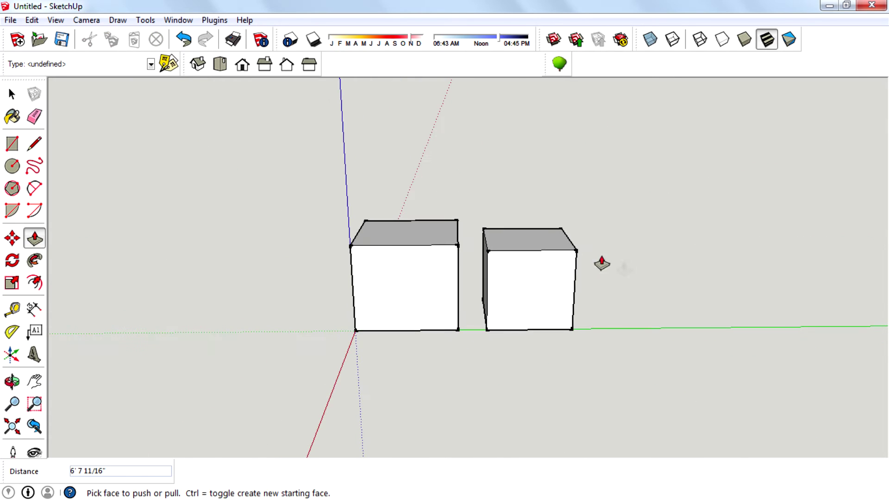
In Front view, draw an upright circle of radius 6' 3 1/8" beside the cubes
scroll(294, 213, "down", 2)
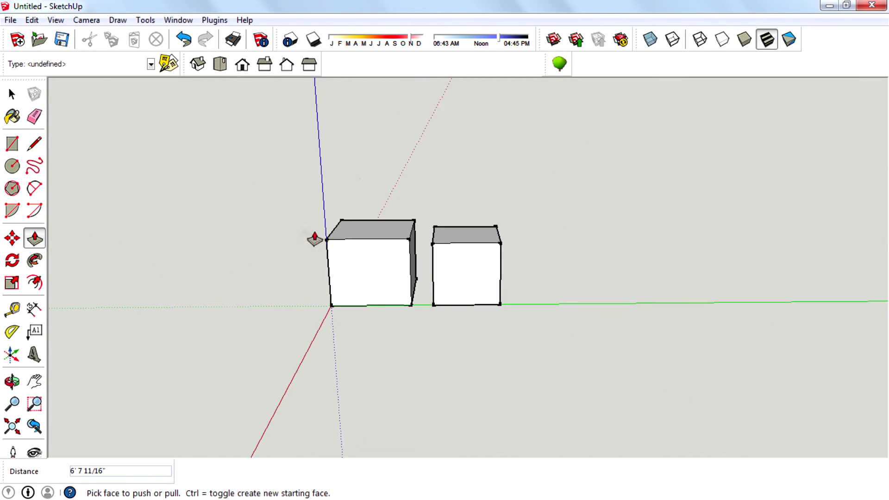
left_click(220, 64)
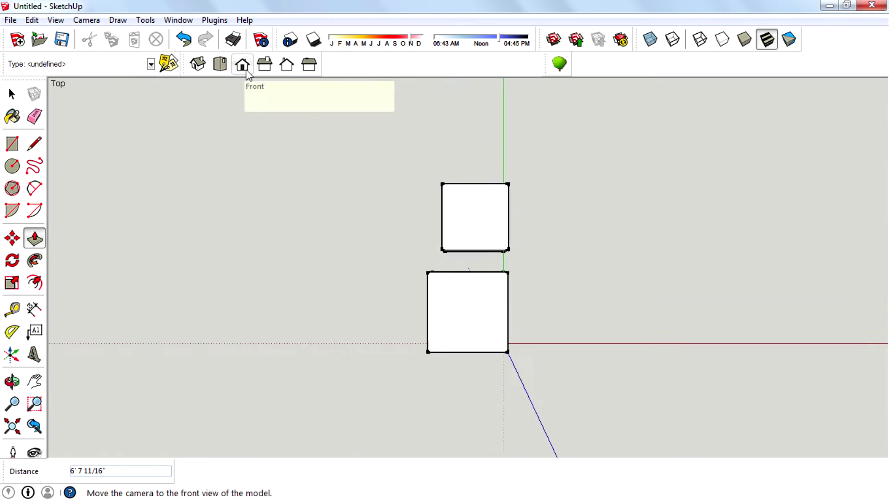
left_click(242, 64)
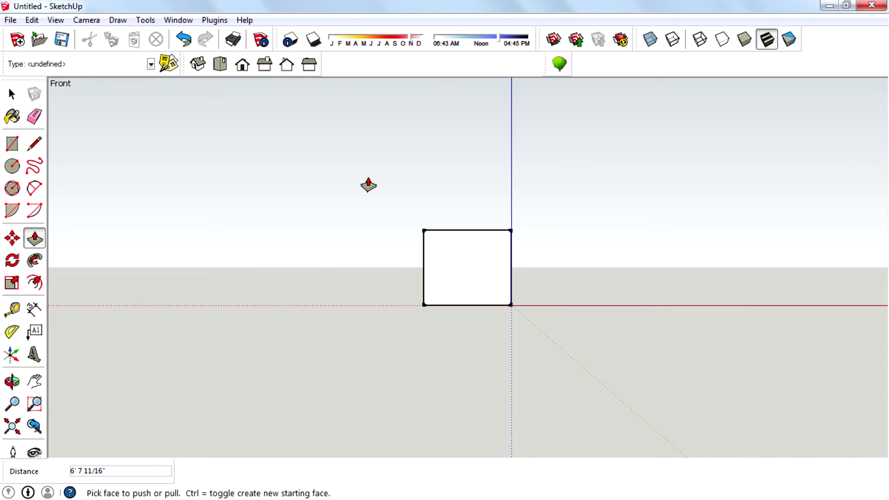
key("c")
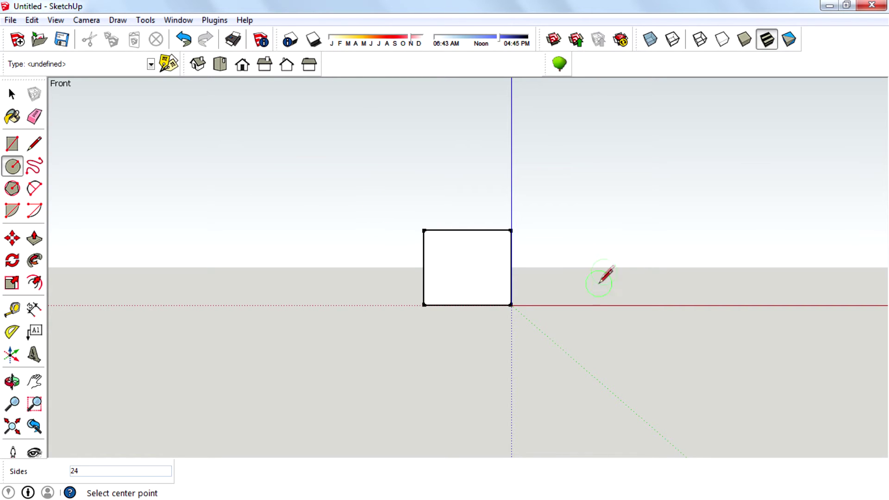
left_click(588, 277)
left_click(641, 315)
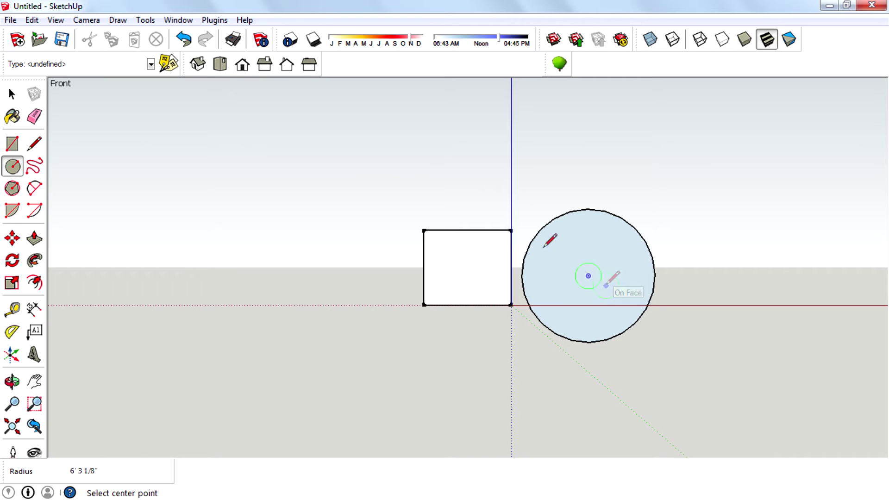
In Top view, draw a flat circle centred on the upright one and select it as the path
left_click(220, 65)
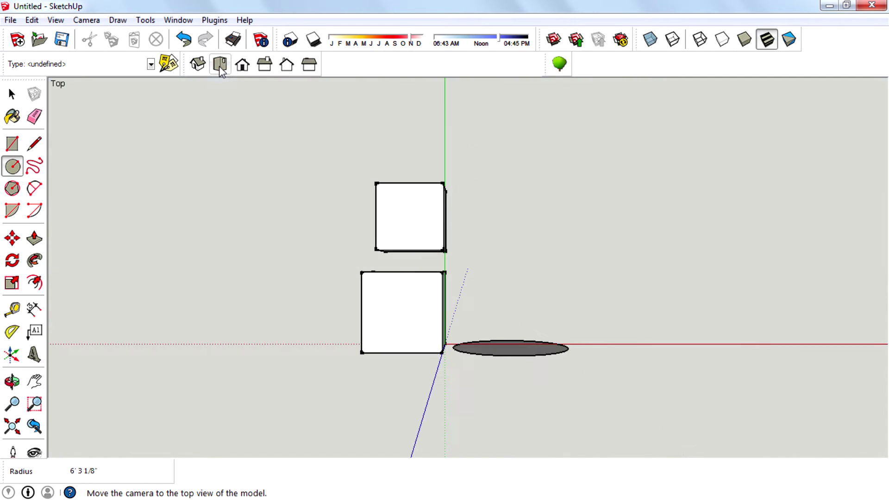
left_click(510, 348)
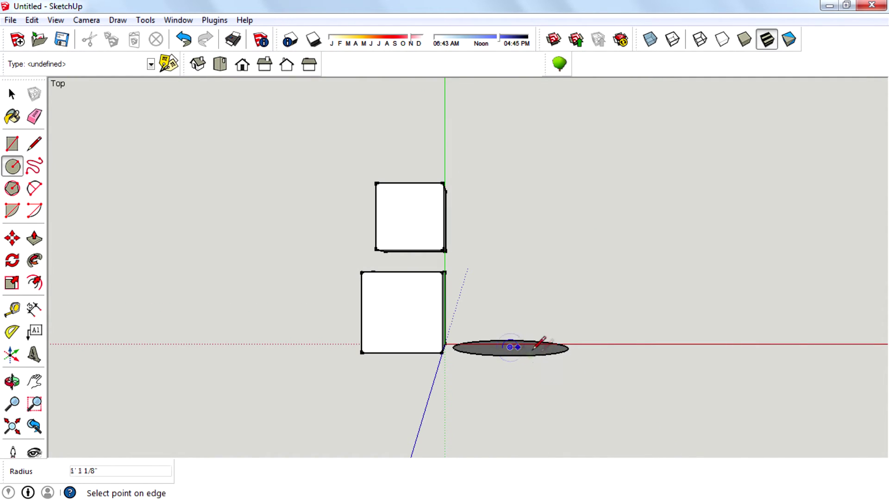
left_click(564, 353)
mouse_move(538, 373)
middle_mouse_down()
mouse_move(552, 171)
mouse_move(561, 333)
mouse_move(481, 301)
mouse_move(512, 321)
mouse_move(526, 311)
middle_mouse_up()
key("space")
left_click(498, 275)
left_click(498, 276)
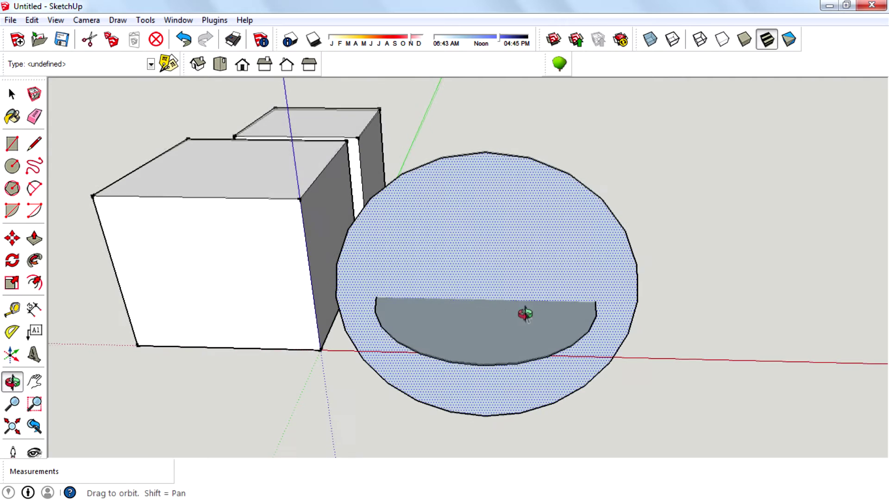
Sweep the upright circle around the flat path with Follow Me to form a sphere
left_click(34, 260)
left_click(395, 337)
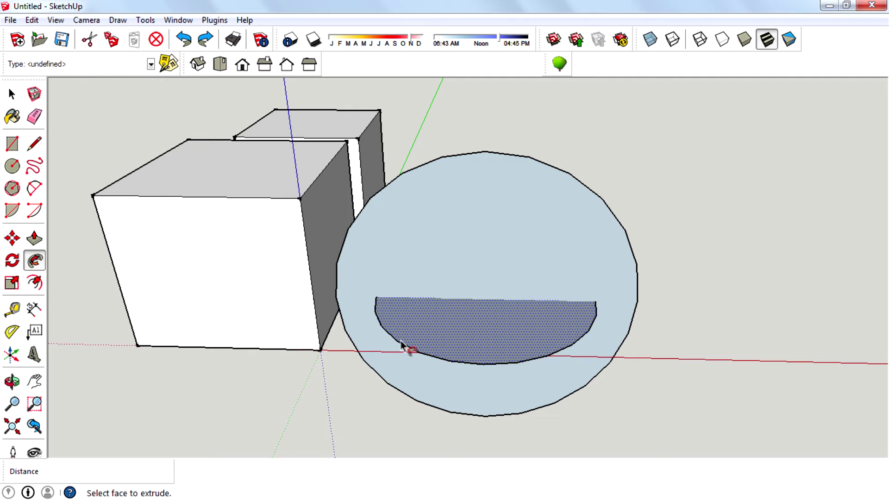
left_click(402, 345)
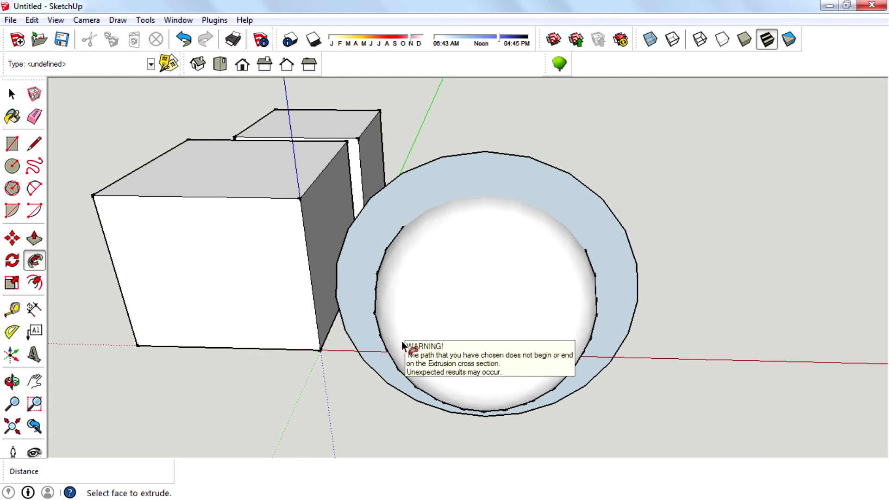
middle_click_drag(402, 345, 637, 378)
Delete the leftover ring face and look down on the cubes and sphere
left_click(12, 94)
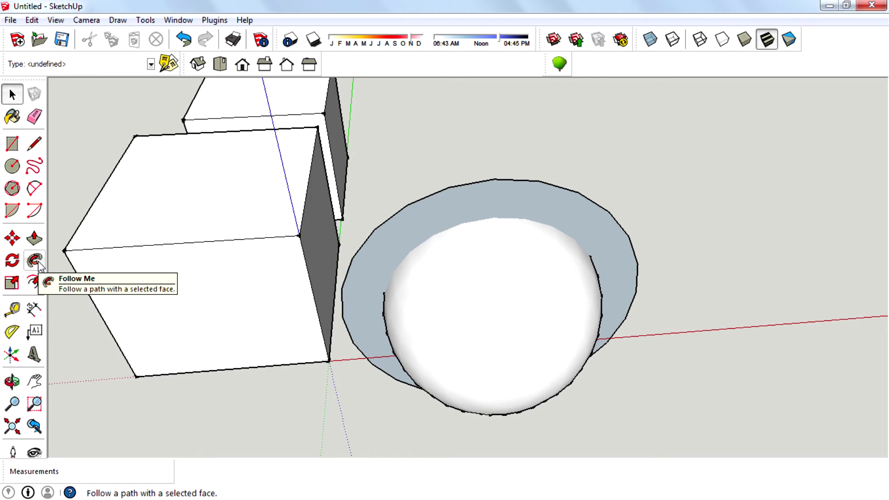
left_click(447, 193)
key("Delete")
middle_click_drag(460, 185, 613, 205)
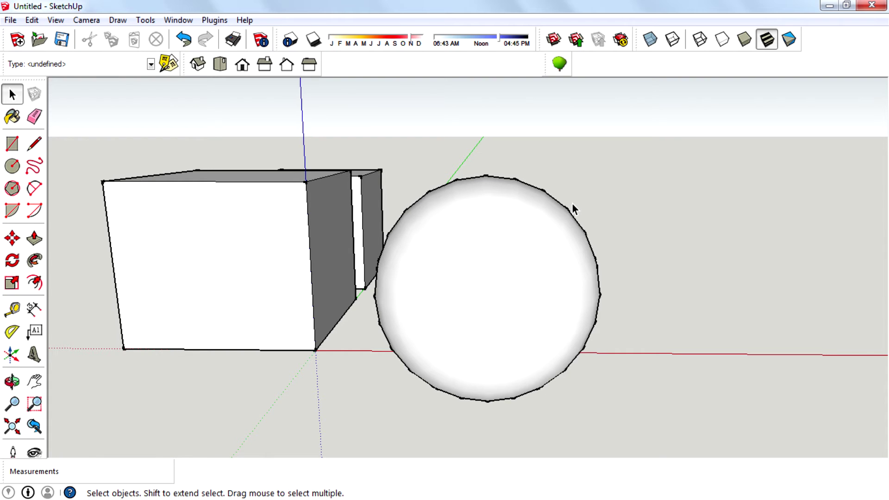
scroll(524, 260, "down", 1)
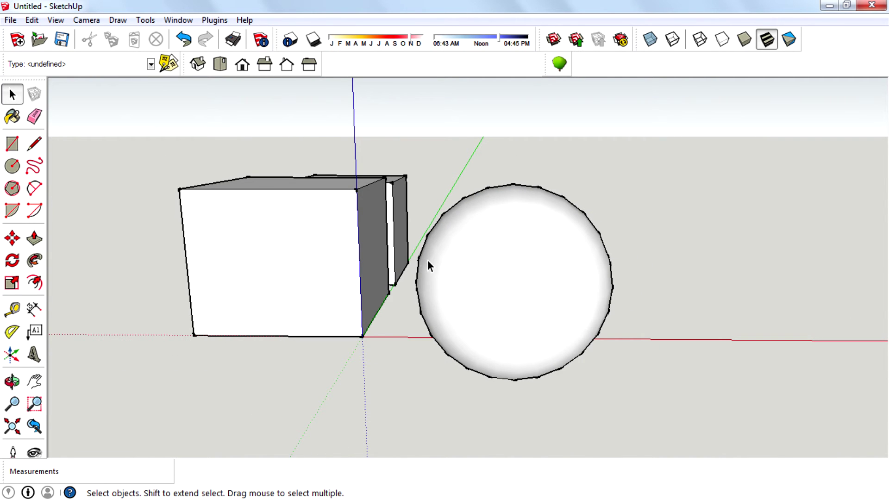
middle_click_drag(272, 258, 605, 83)
Draw a circle on the ground to the right of the sphere
key("c")
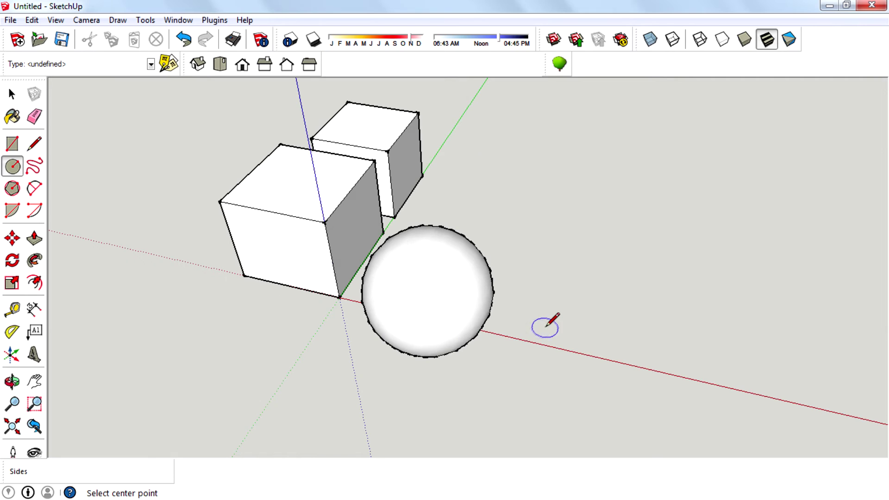
left_click(580, 319)
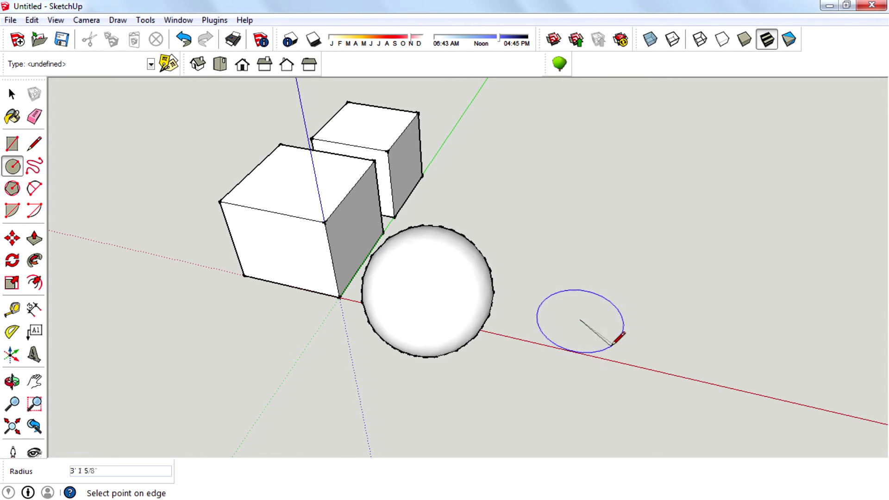
left_click(604, 343)
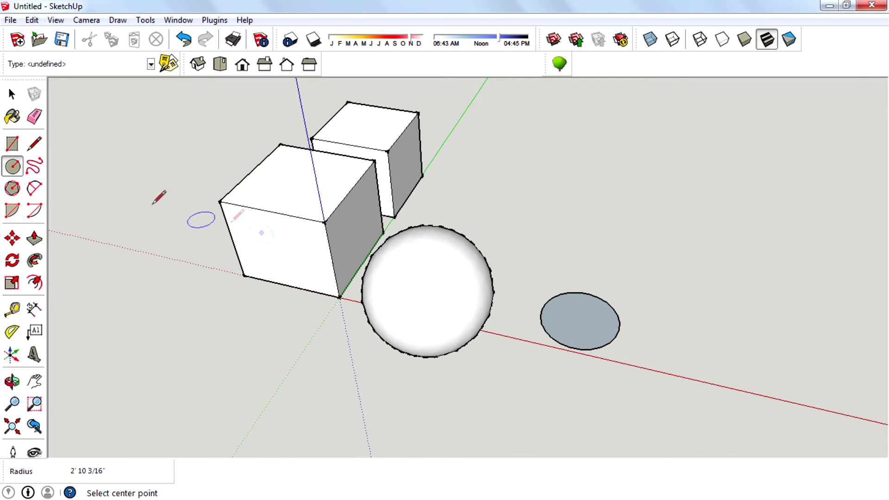
left_click(14, 167)
scroll(597, 348, "up", 2)
mouse_move(597, 347)
middle_mouse_down()
mouse_move(562, 175)
mouse_move(585, 348)
middle_mouse_up()
scroll(585, 348, "up", 2)
scroll(252, 288, "down", 2)
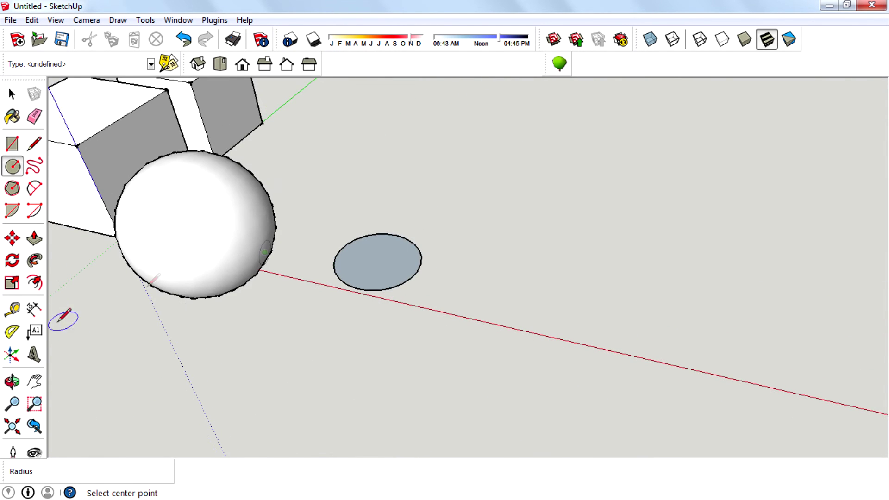
Pull the disc up about 12' 7 3/4" into a tall cylinder
left_click(34, 238)
left_click_drag(390, 292, 391, 98)
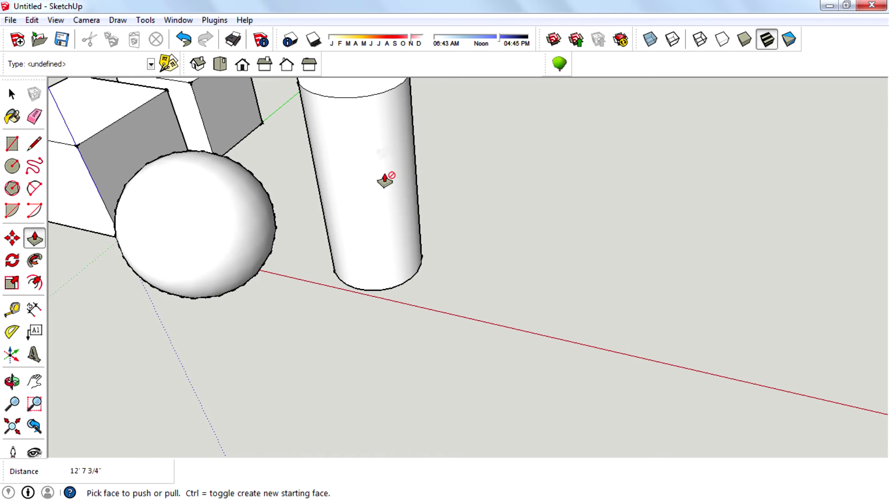
scroll(458, 301, "down", 5)
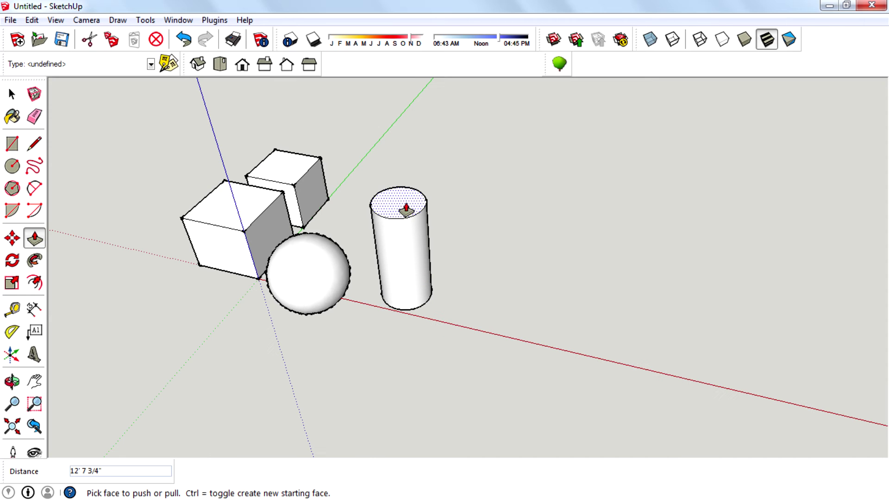
Delete the cylinder's top face
key("o")
left_click_drag(499, 244, 420, 287)
key("p")
scroll(422, 193, "up", 5)
key("o")
key("p")
key("space")
left_click(398, 259)
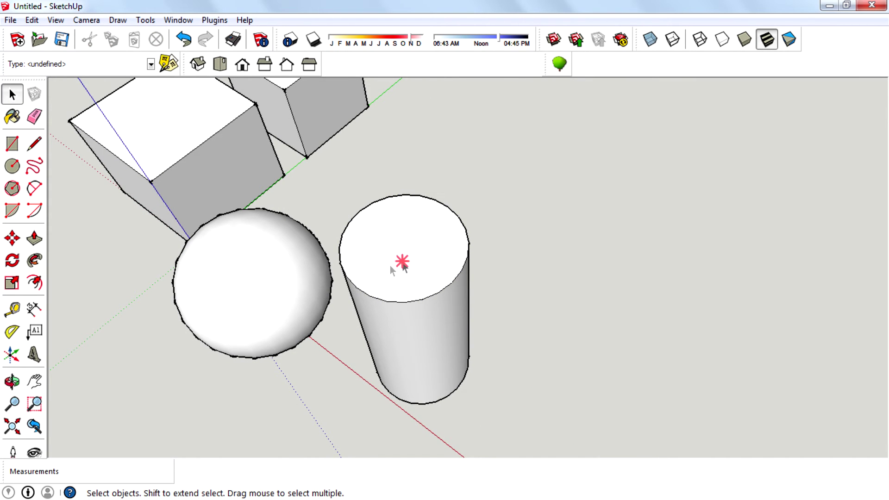
key("Delete")
middle_click_drag(500, 337, 397, 403)
Offset the cylinder's top edge inward to create an inner ring
left_click(386, 335)
middle_click_drag(386, 336, 521, 201)
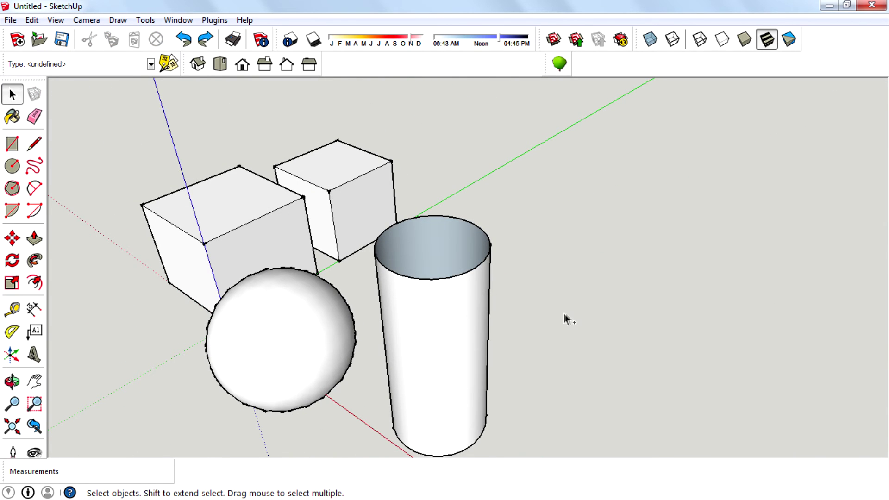
middle_click_drag(552, 369, 368, 289)
left_click(34, 282)
left_click(393, 244)
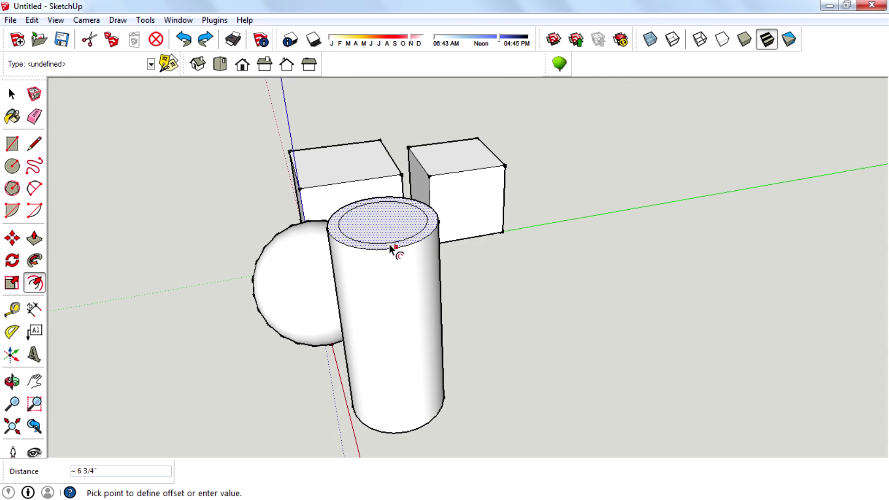
left_click(389, 243)
middle_click_drag(389, 243, 141, 237)
Push the inner circle down 12' 7 3/4" to hollow out the tube
left_click(34, 238)
left_click_drag(395, 308, 397, 333)
middle_click_drag(397, 333, 407, 353)
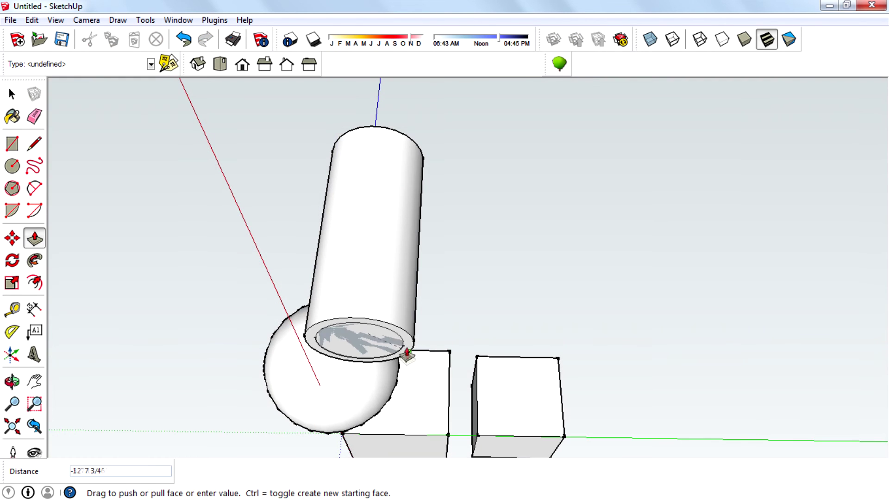
left_click(395, 332)
middle_click_drag(458, 331, 497, 369)
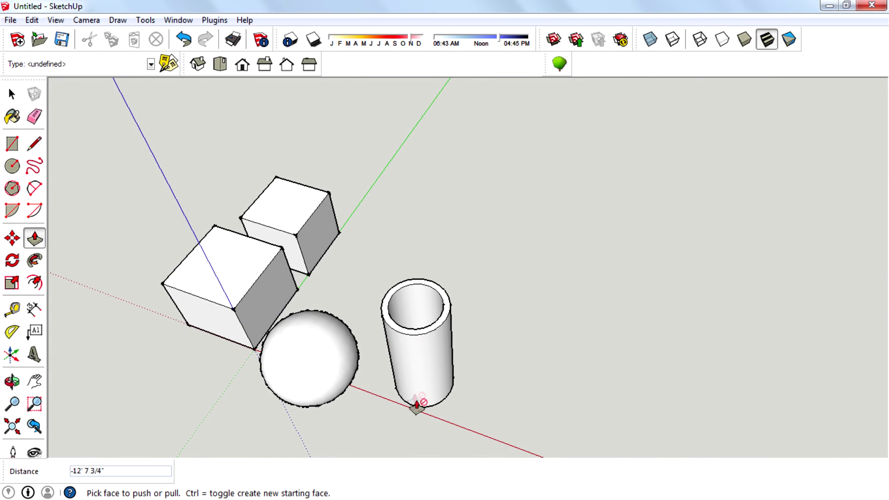
middle_click_drag(417, 407, 523, 283)
scroll(339, 283, "down", 2)
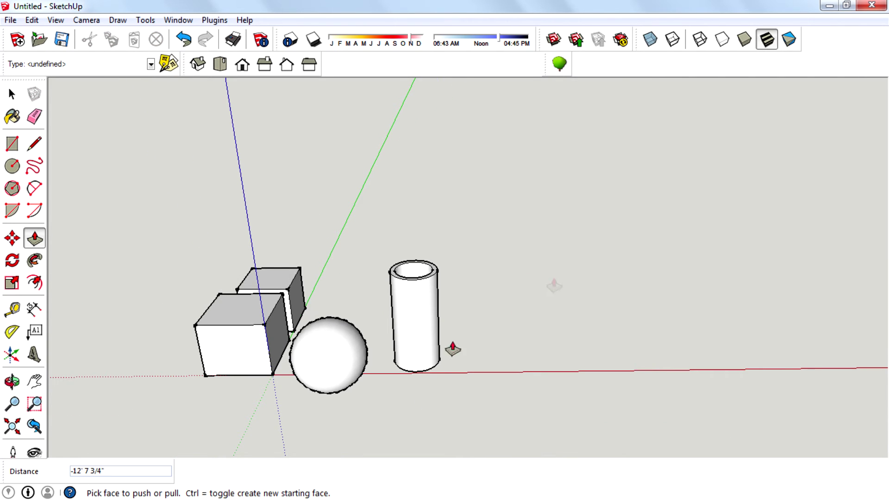
Draw a square base about 8' 2 1/16" per side to the right of the tube
left_click(13, 144)
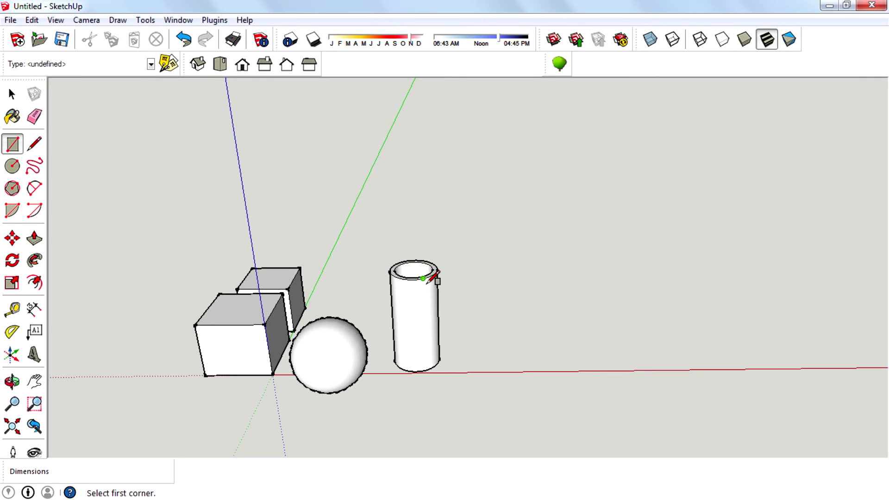
middle_click_drag(542, 339, 494, 349)
left_click(479, 356)
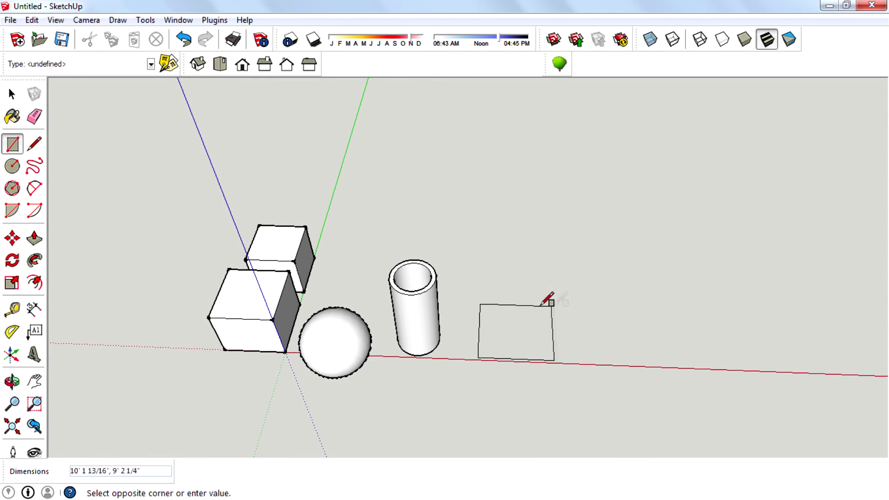
left_click(539, 306)
mouse_move(566, 363)
middle_mouse_down()
mouse_move(543, 313)
mouse_move(554, 367)
mouse_move(590, 382)
mouse_move(585, 407)
mouse_move(577, 356)
middle_mouse_up()
scroll(554, 367, "up", 5)
Draw both corner-to-corner diagonals across the square base
left_click(34, 143)
left_click(398, 347)
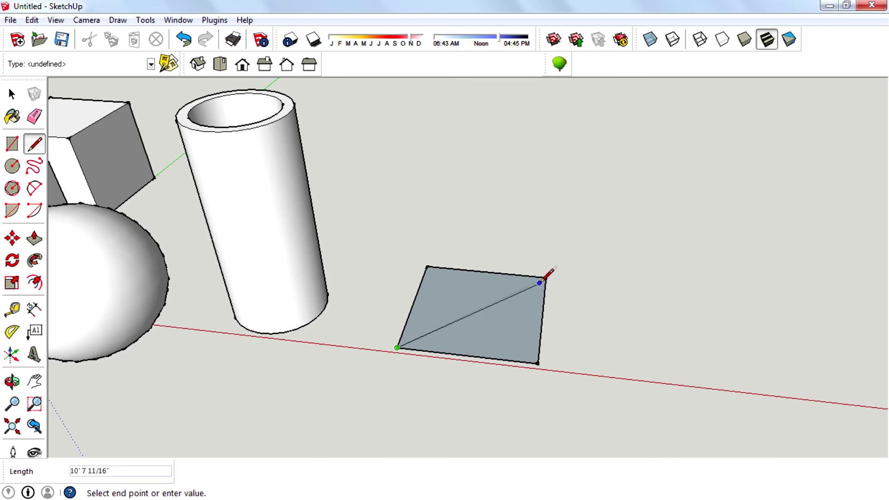
left_click(545, 278)
left_click(426, 267)
left_click(537, 363)
middle_click_drag(620, 325, 607, 395)
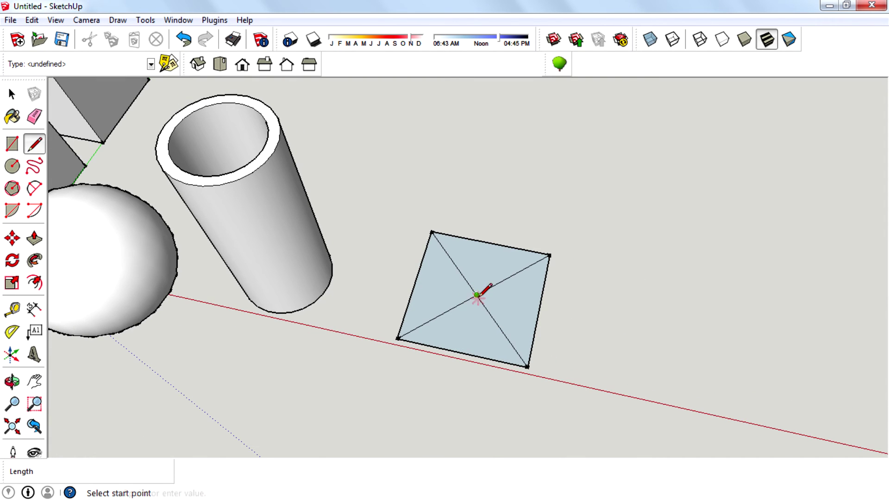
mouse_move(477, 298)
middle_mouse_down()
mouse_move(587, 121)
mouse_move(600, 194)
middle_mouse_up()
In Front view, draw a vertical line from the base centre up to the apex
left_click(476, 332)
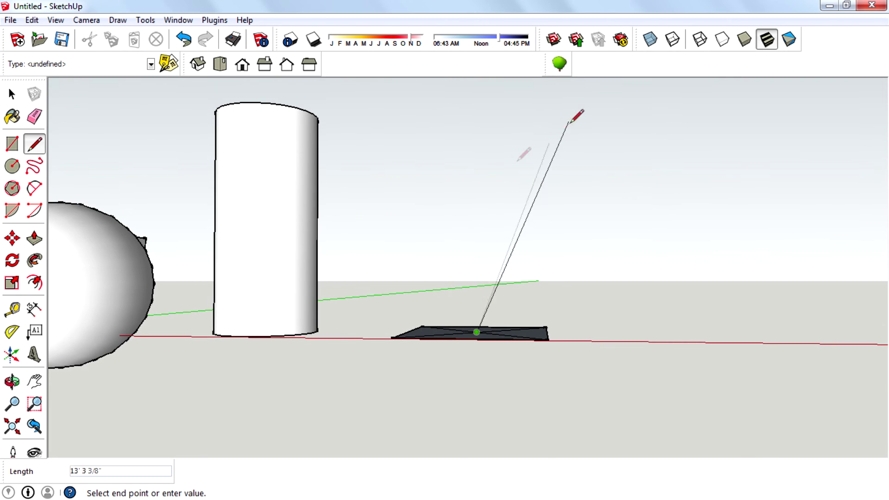
left_click(242, 64)
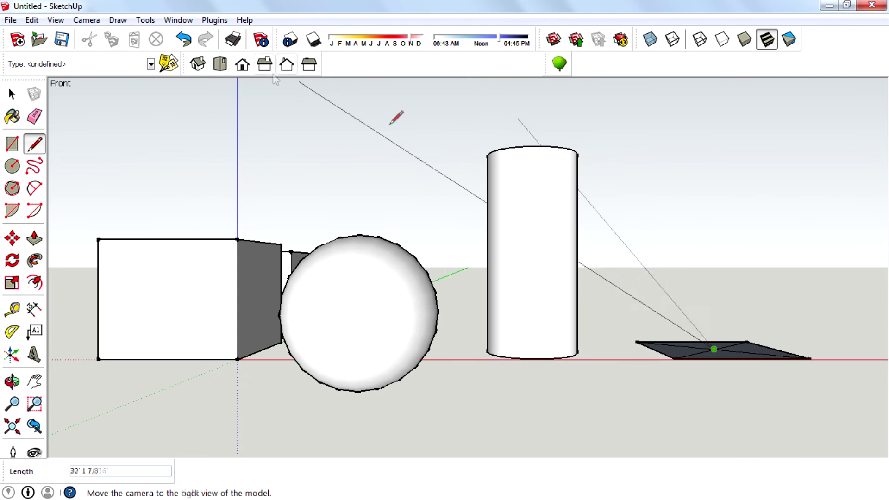
left_click(714, 188)
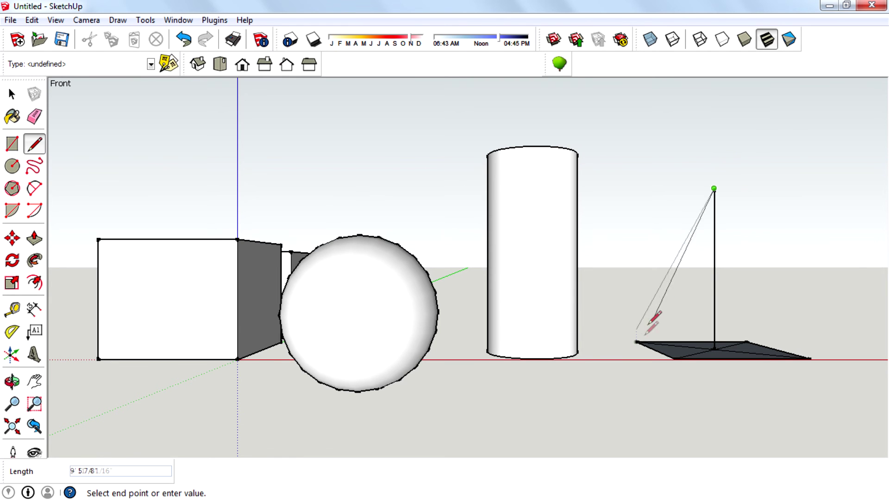
Draw edges from the apex down to all four base corners
left_click(637, 341)
middle_click_drag(637, 342, 667, 397)
left_click(595, 385)
left_click(681, 267)
mouse_move(681, 267)
middle_mouse_down()
mouse_move(764, 342)
mouse_move(569, 217)
middle_mouse_up()
left_click(561, 213)
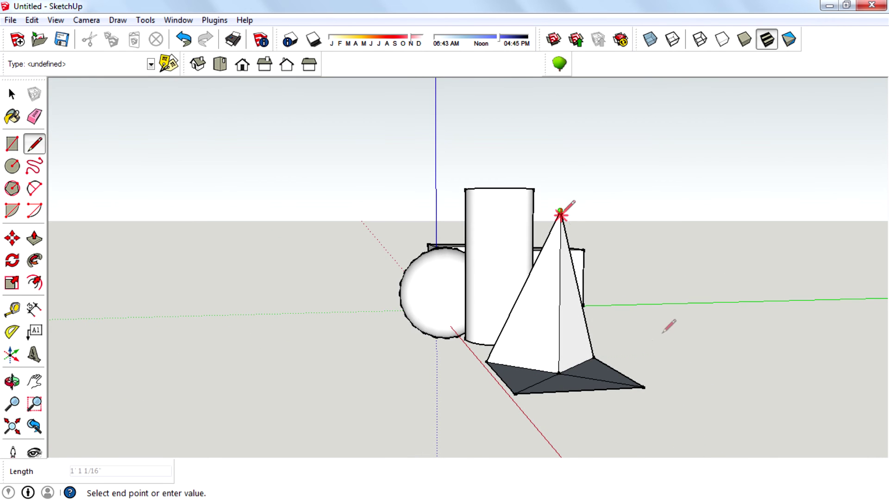
left_click(644, 387)
middle_click_drag(666, 359, 536, 404)
scroll(541, 398, "down", 2)
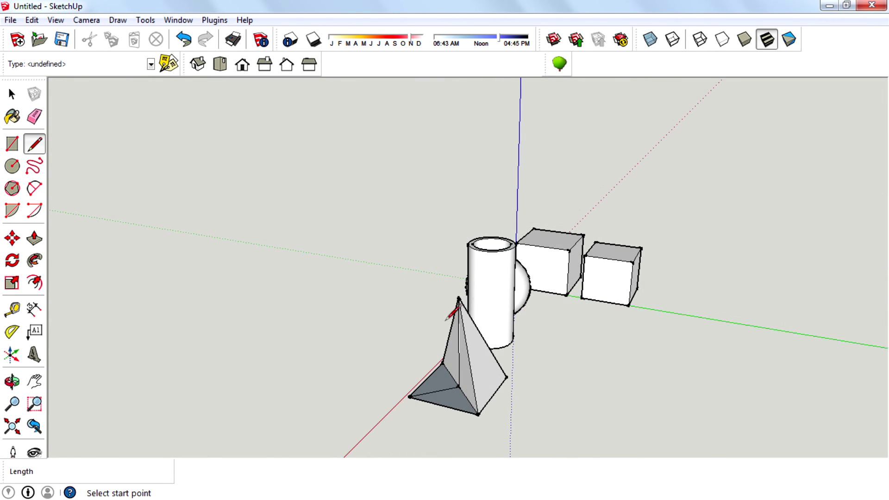
left_click(458, 296)
left_click(410, 396)
mouse_move(403, 373)
middle_mouse_down()
mouse_move(704, 396)
mouse_move(675, 307)
mouse_move(354, 210)
mouse_move(602, 407)
mouse_move(744, 278)
mouse_move(689, 260)
mouse_move(304, 292)
mouse_move(613, 256)
mouse_move(800, 420)
mouse_move(520, 303)
middle_mouse_up()
middle_click_drag(531, 244, 606, 225)
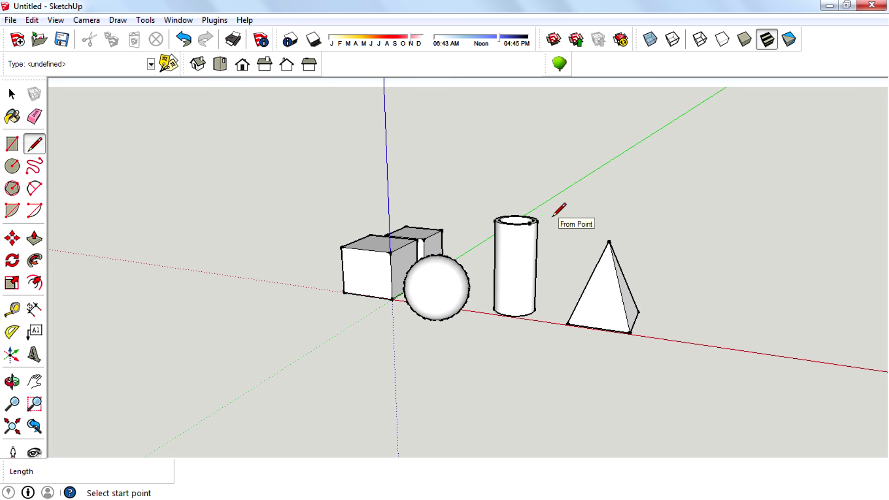
middle_click_drag(552, 216, 684, 206)
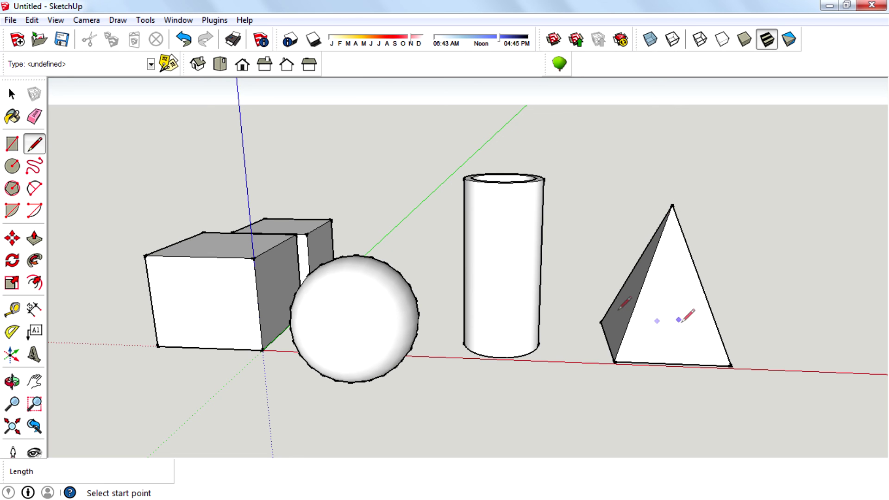
mouse_move(643, 237)
middle_mouse_down()
mouse_move(718, 255)
mouse_move(688, 272)
middle_mouse_up()
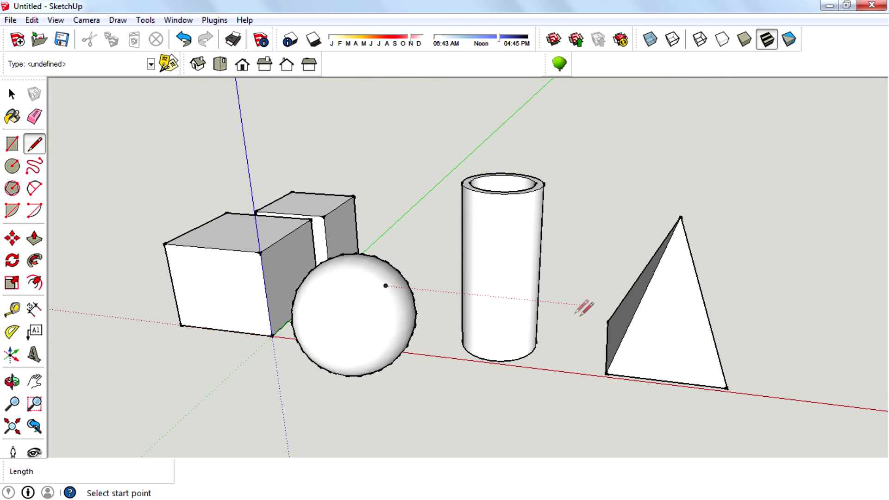
scroll(579, 304, "down", 2)
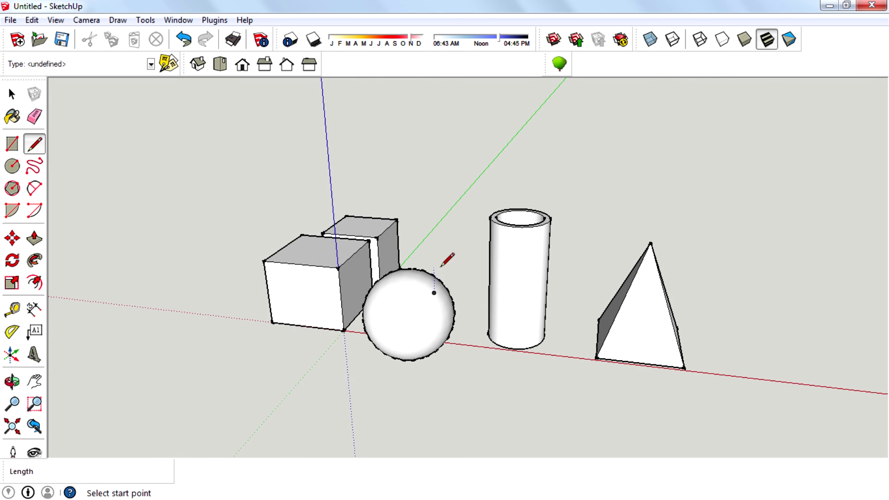
scroll(441, 266, "down", 1)
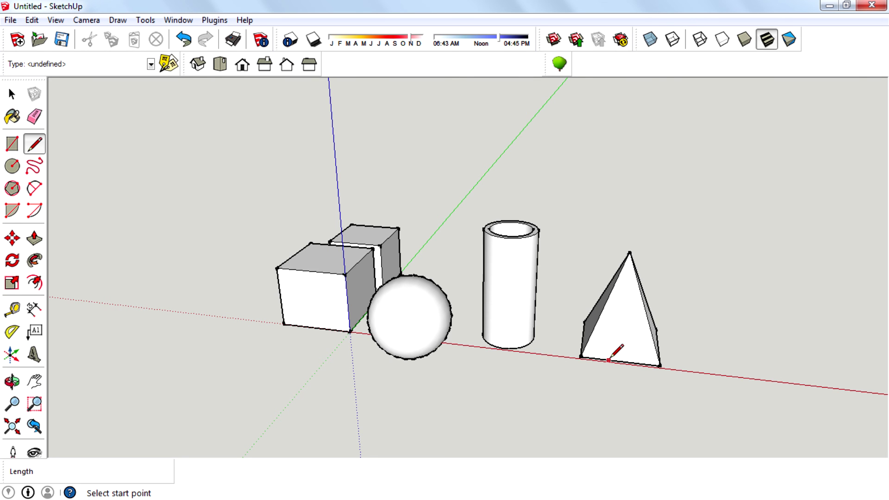
middle_click_drag(553, 240, 550, 328)
scroll(533, 252, "up", 3)
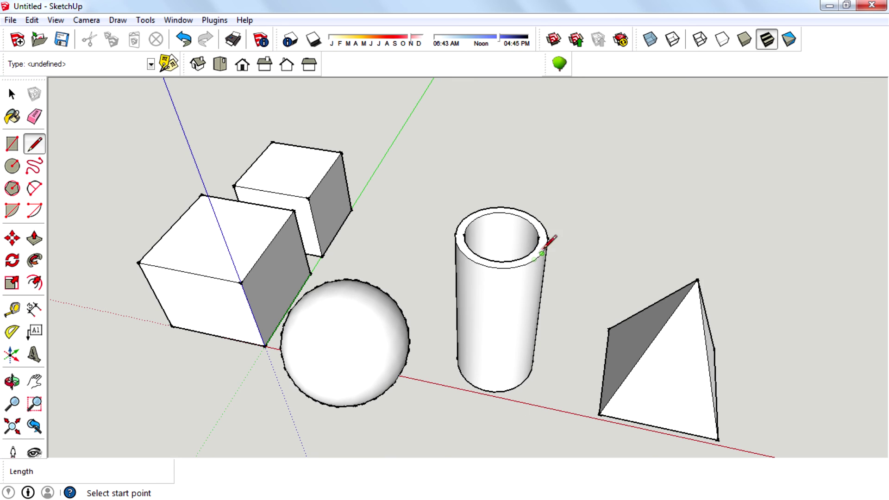